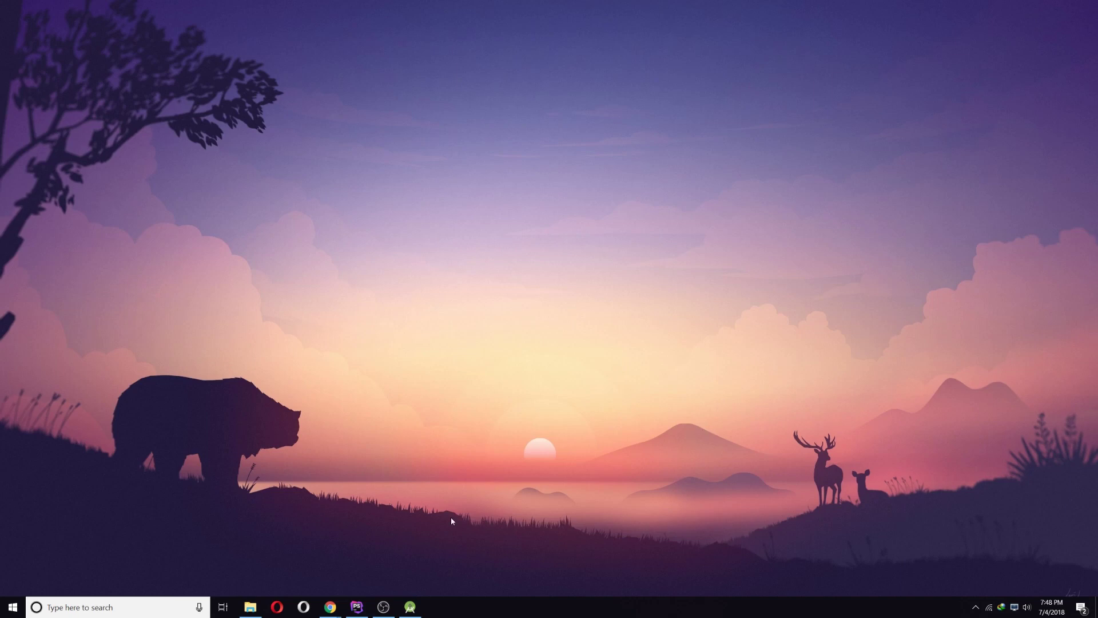
Step: Switch to Android Studio, run the app and view the system images available for a new Nexus 5X virtual device
{"action": "mouse_move", "coordinate": [415, 611]}
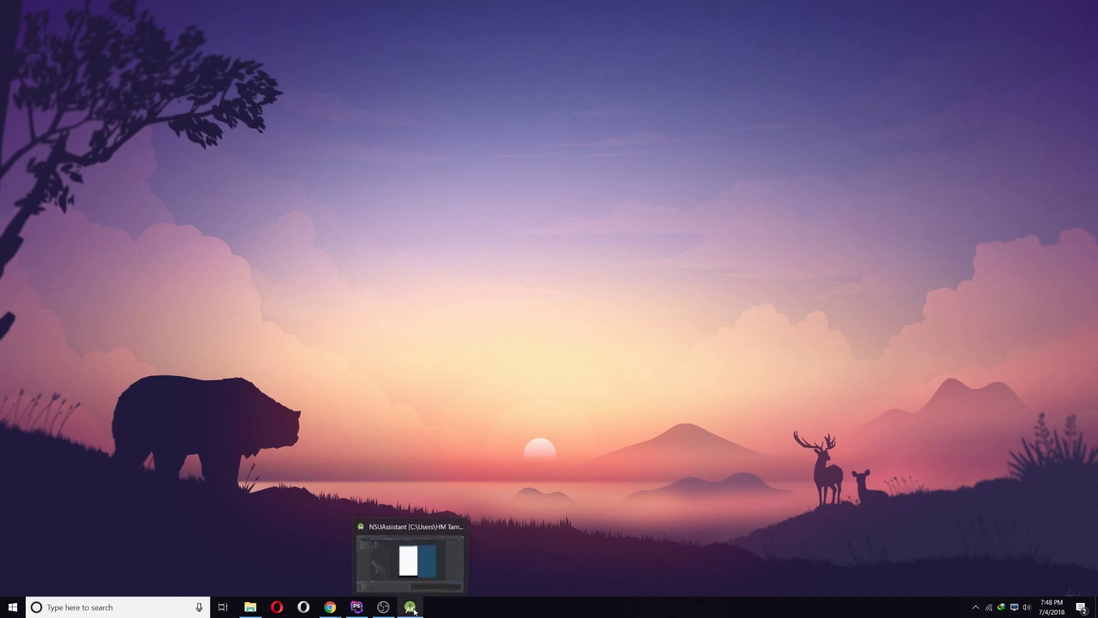
{"action": "left_click", "coordinate": [415, 609]}
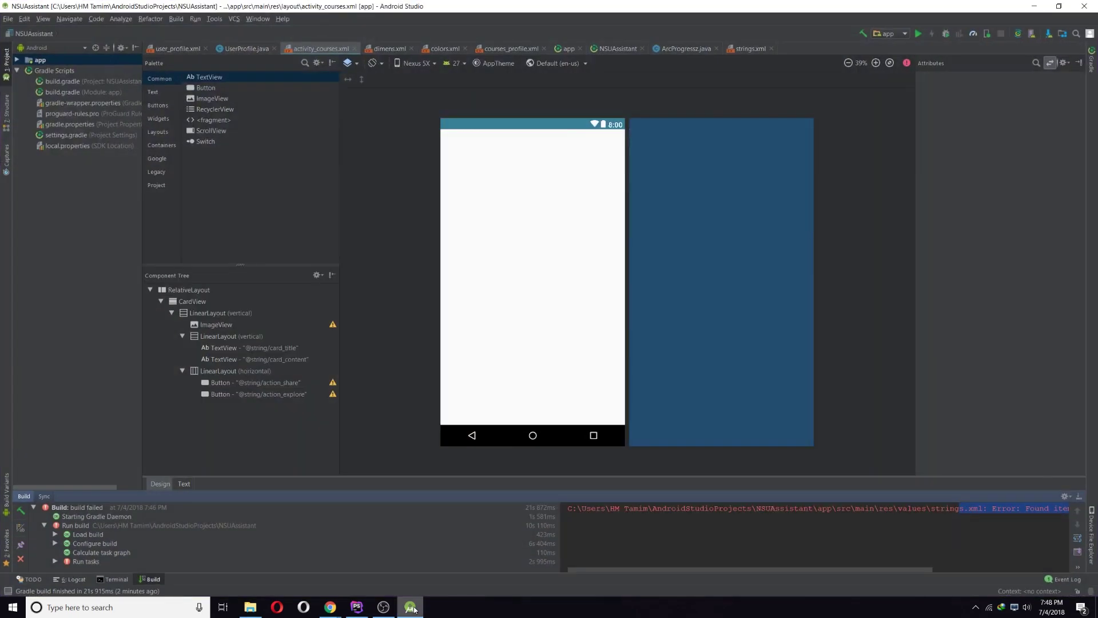
{"action": "left_click", "coordinate": [195, 19]}
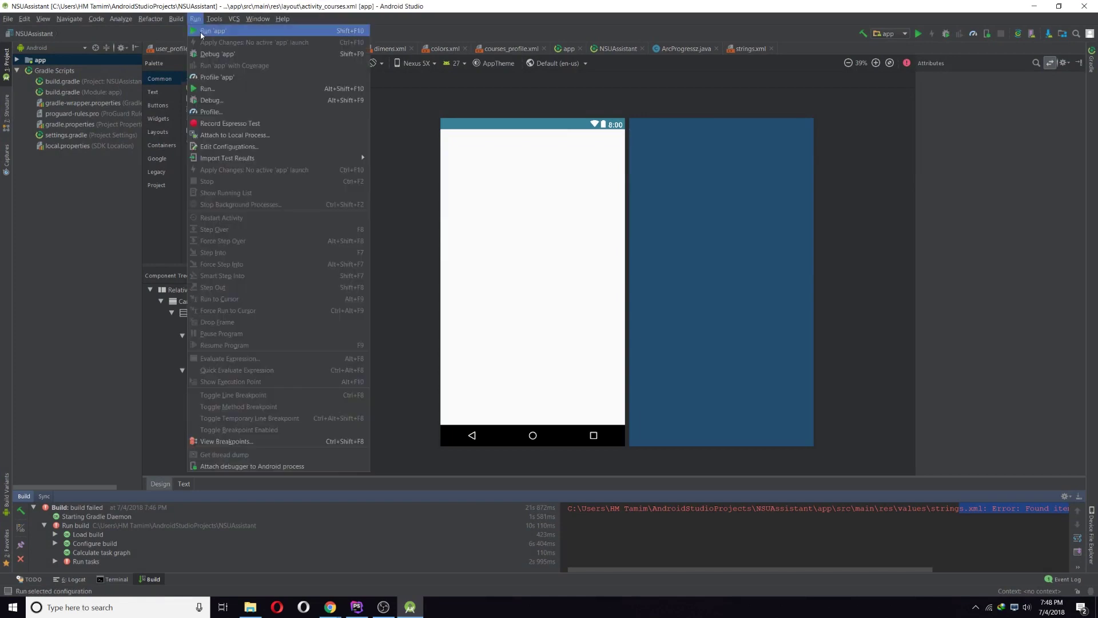
{"action": "left_click", "coordinate": [201, 31]}
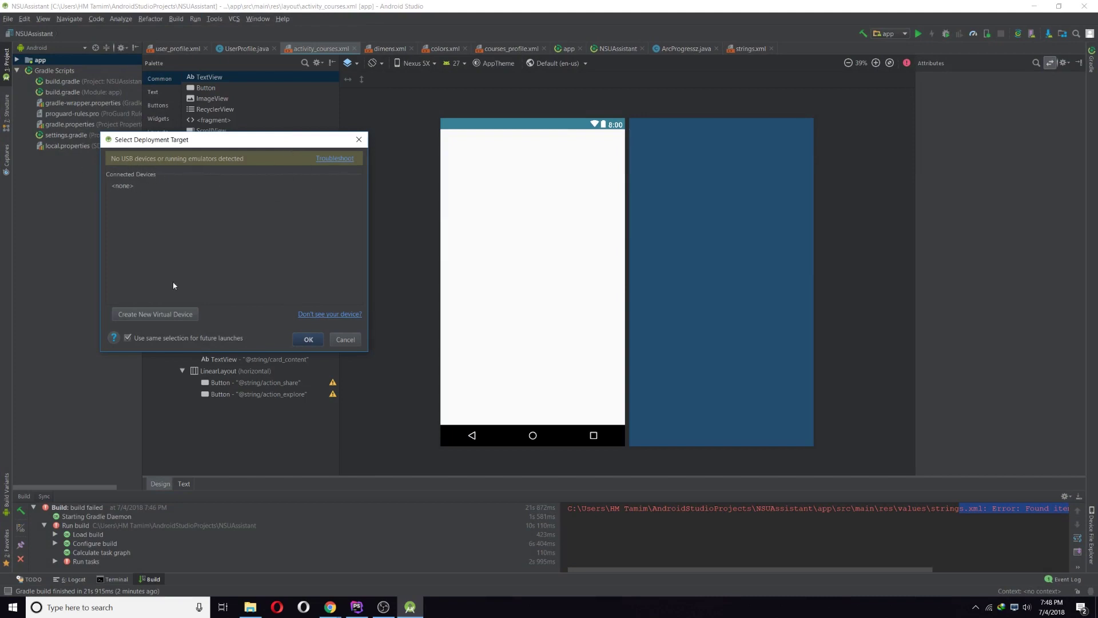
{"action": "left_click", "coordinate": [156, 314]}
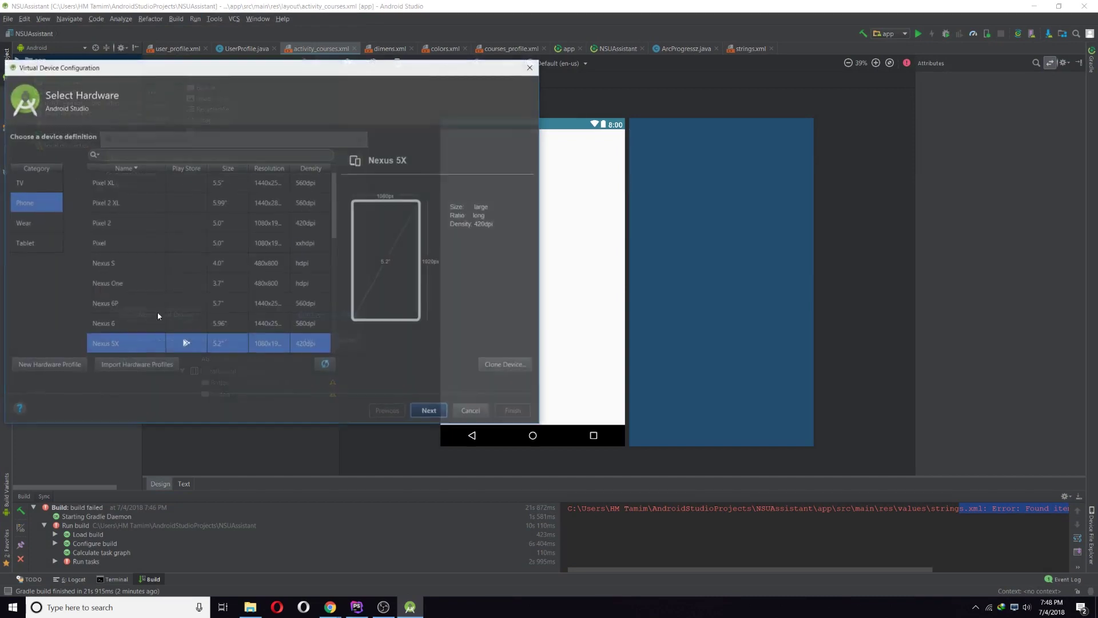
{"action": "left_click", "coordinate": [430, 412]}
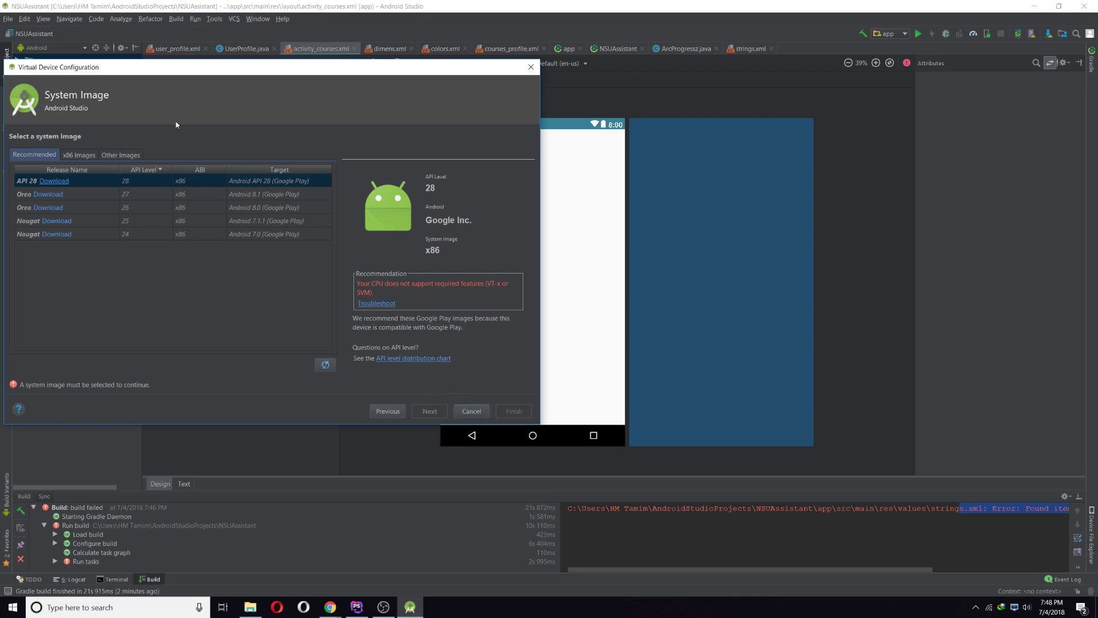
{"action": "mouse_move", "coordinate": [126, 73]}
{"action": "left_mouse_down"}
{"action": "mouse_move", "coordinate": [195, 85]}
{"action": "mouse_move", "coordinate": [135, 79]}
{"action": "left_mouse_up"}
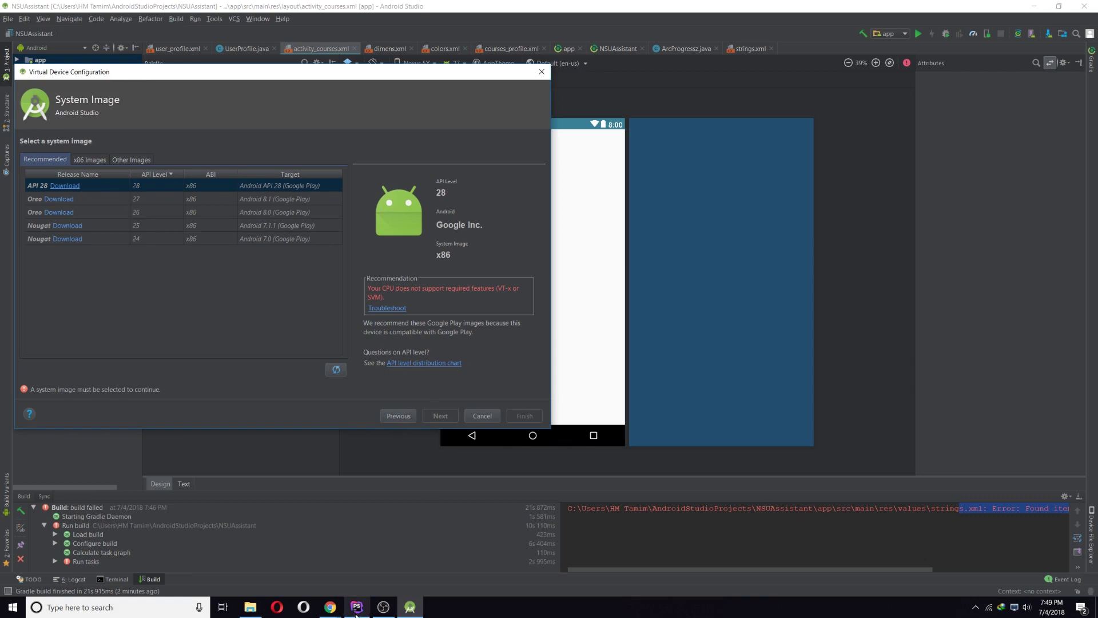
Step: Switch to the Google window in Chrome and search for "nox"
{"action": "left_click", "coordinate": [329, 607]}
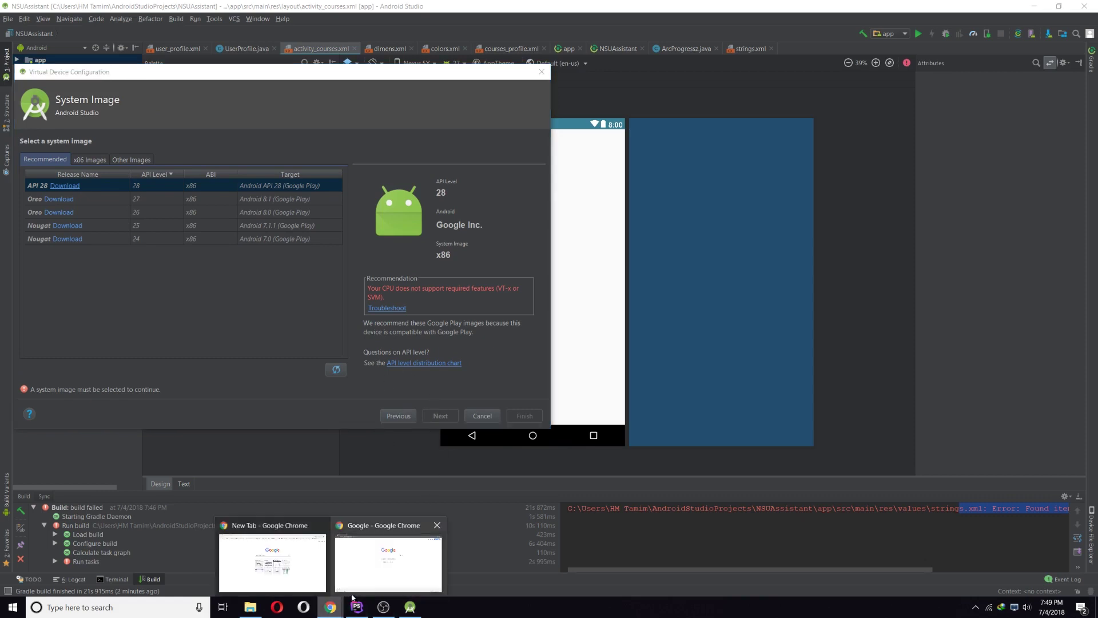
{"action": "left_click", "coordinate": [387, 577]}
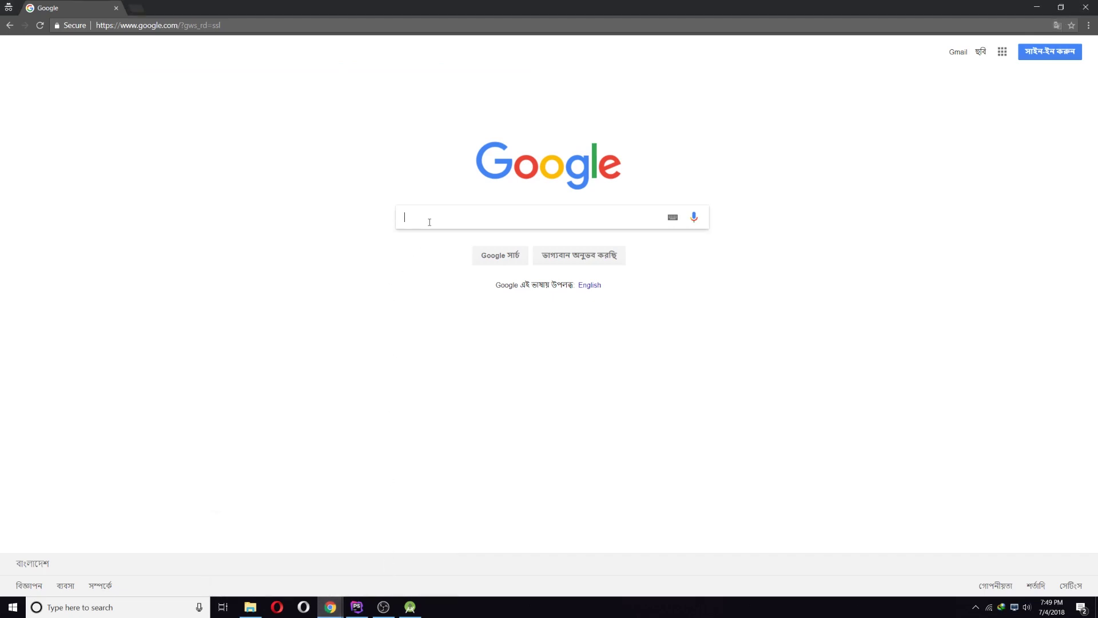
{"action": "type", "text": "nox"}
{"action": "key", "text": "Return"}
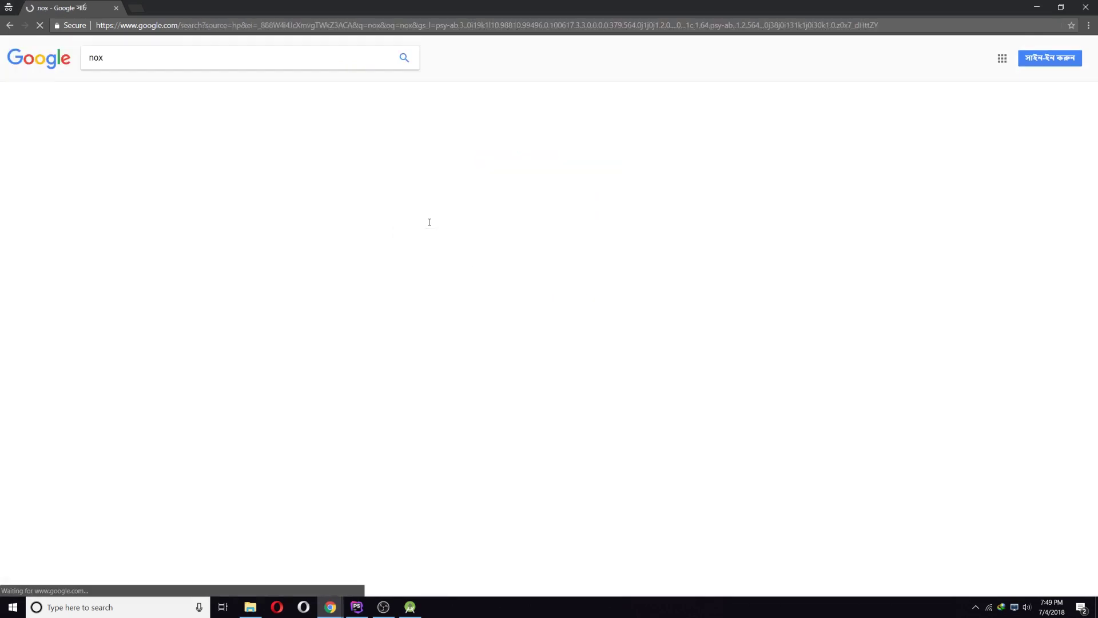
{"action": "left_click", "coordinate": [143, 145]}
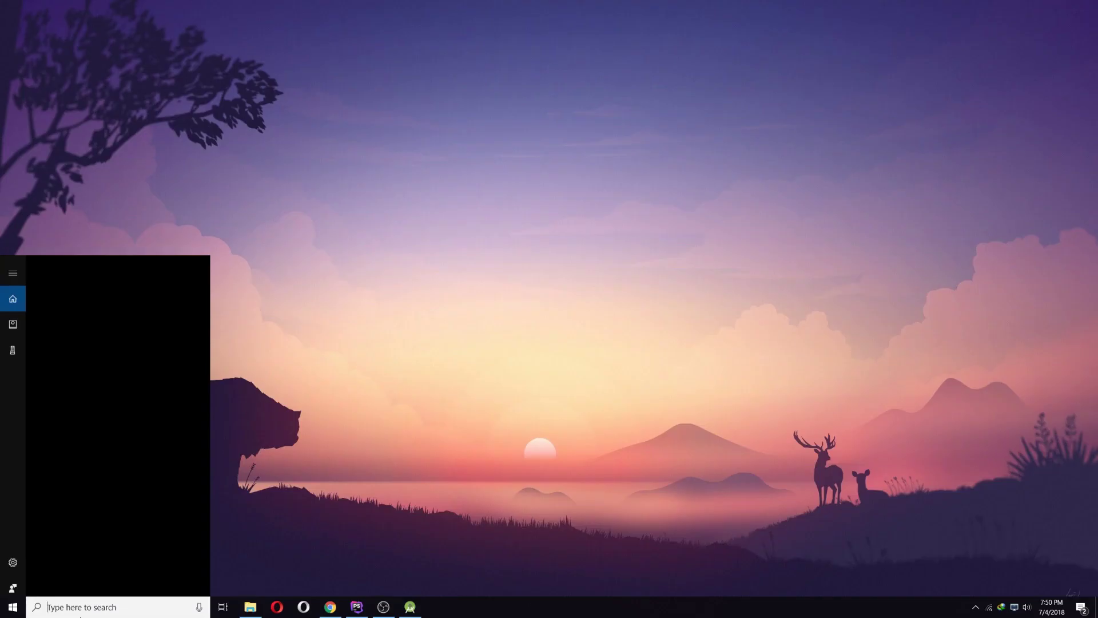
Step: Open Command Prompt, enter the command nox_adb.exe connect 127.0.0.1:62001, and close the window
{"action": "left_click", "coordinate": [241, 502]}
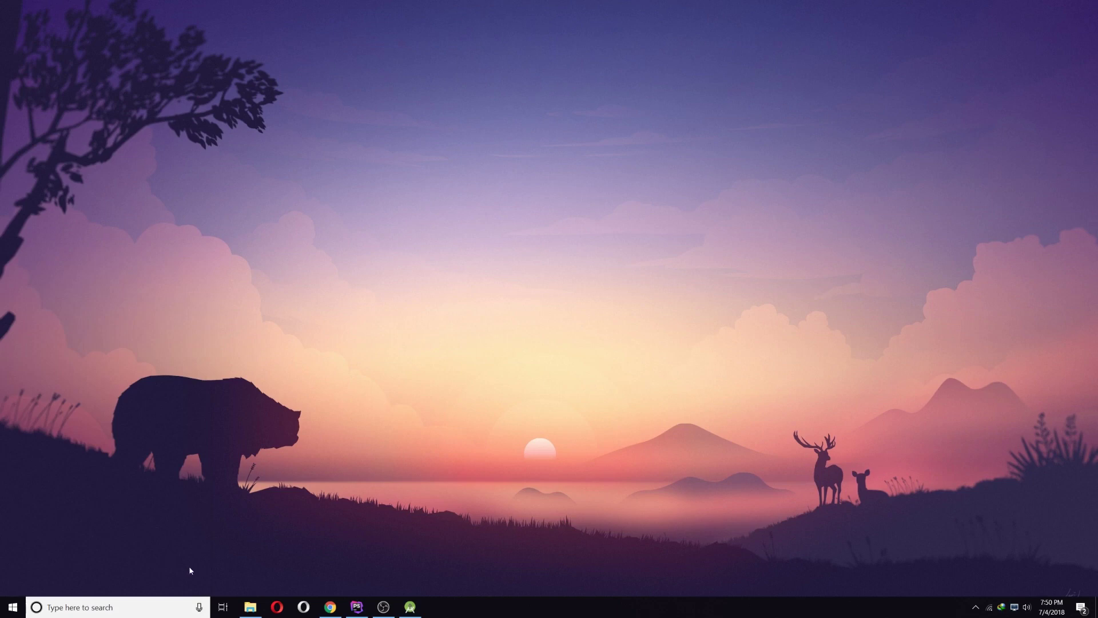
{"action": "left_click", "coordinate": [141, 607]}
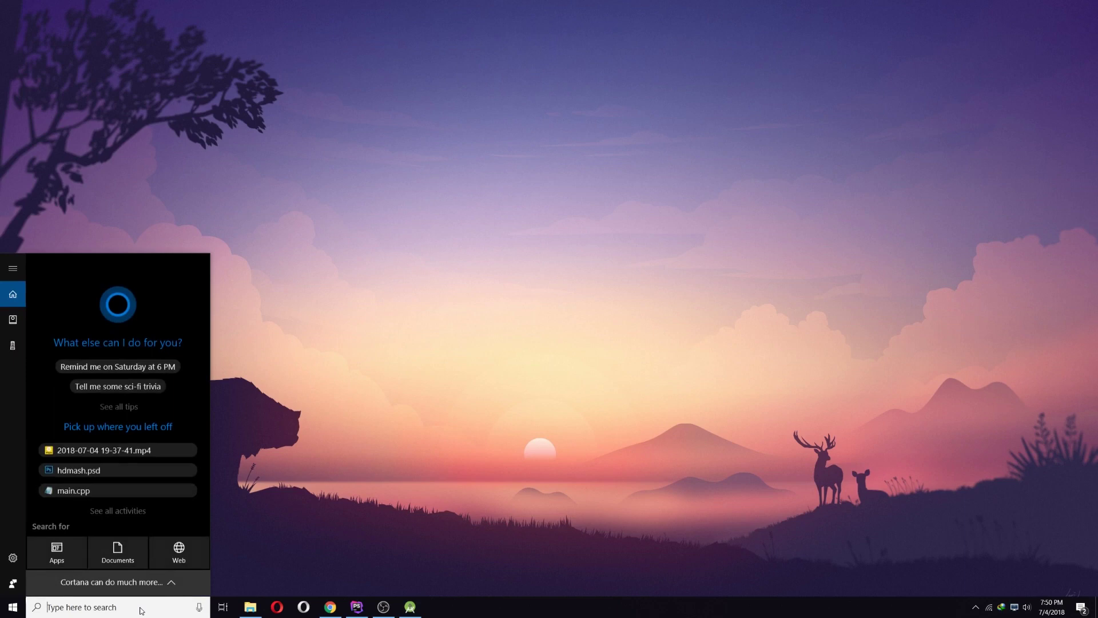
{"action": "type", "text": "cmd"}
{"action": "key", "text": "Return"}
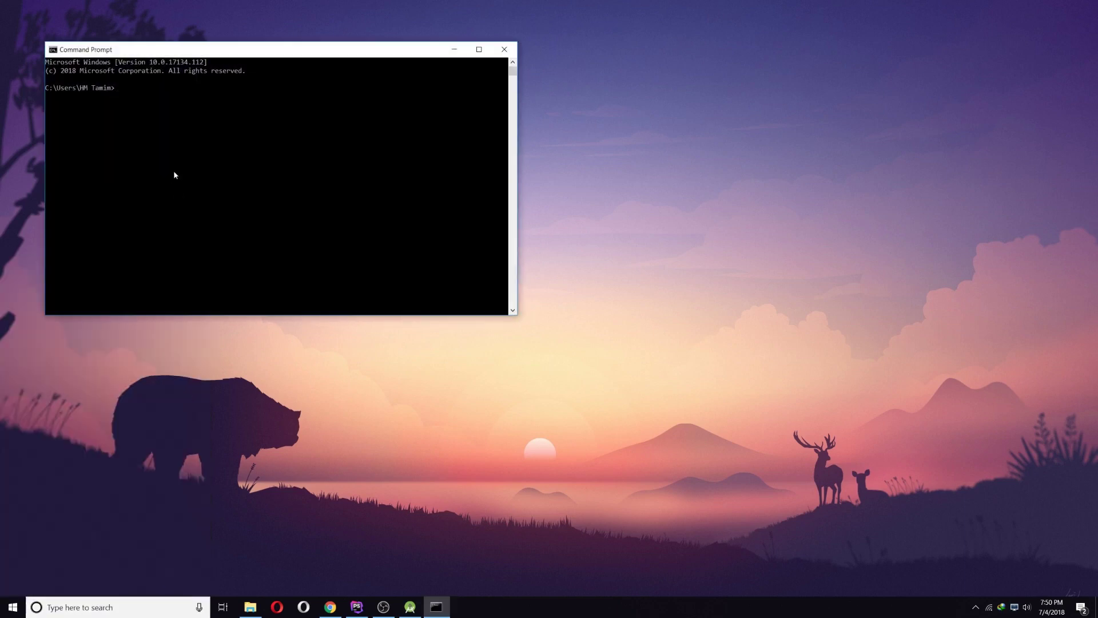
{"action": "type", "text": "nox_adb.exe connect 127.0.0.1:62001"}
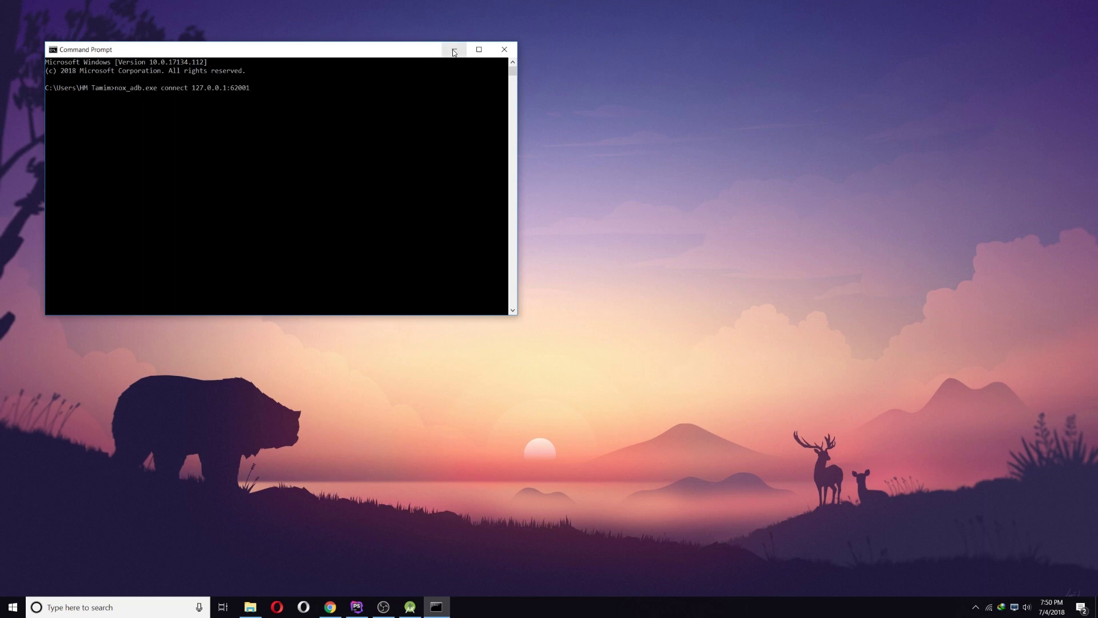
{"action": "left_click", "coordinate": [505, 49]}
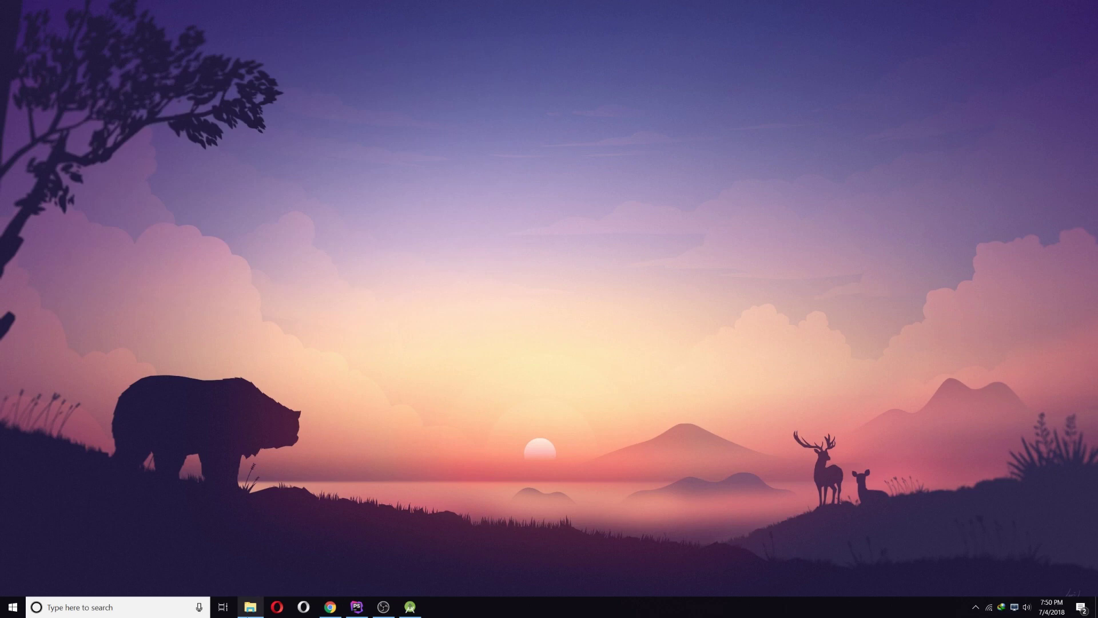
Step: Switch to File Explorer and open AppData\Local\Android\Sdk\platform-tools inside the user's profile folder on drive C
{"action": "left_click", "coordinate": [250, 607]}
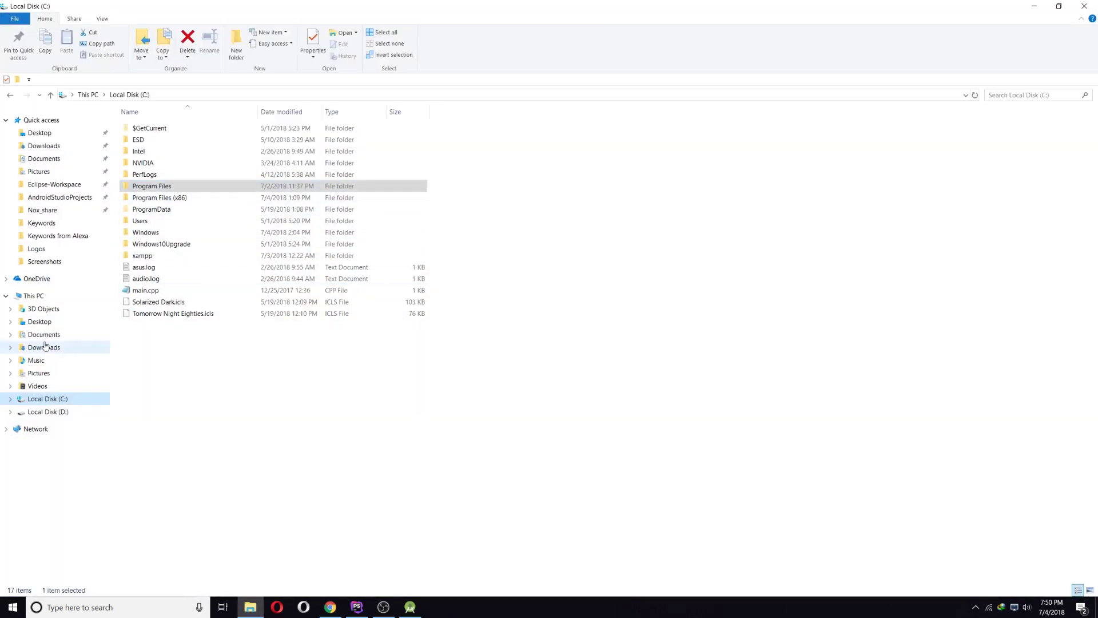
{"action": "left_click", "coordinate": [53, 401]}
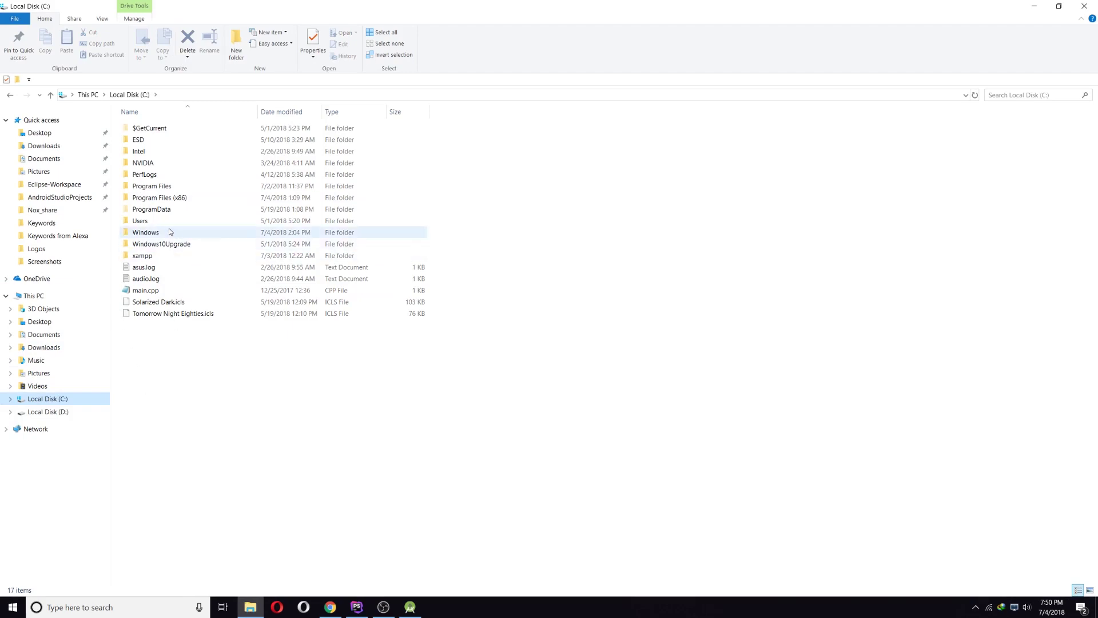
{"action": "double_click", "coordinate": [140, 225]}
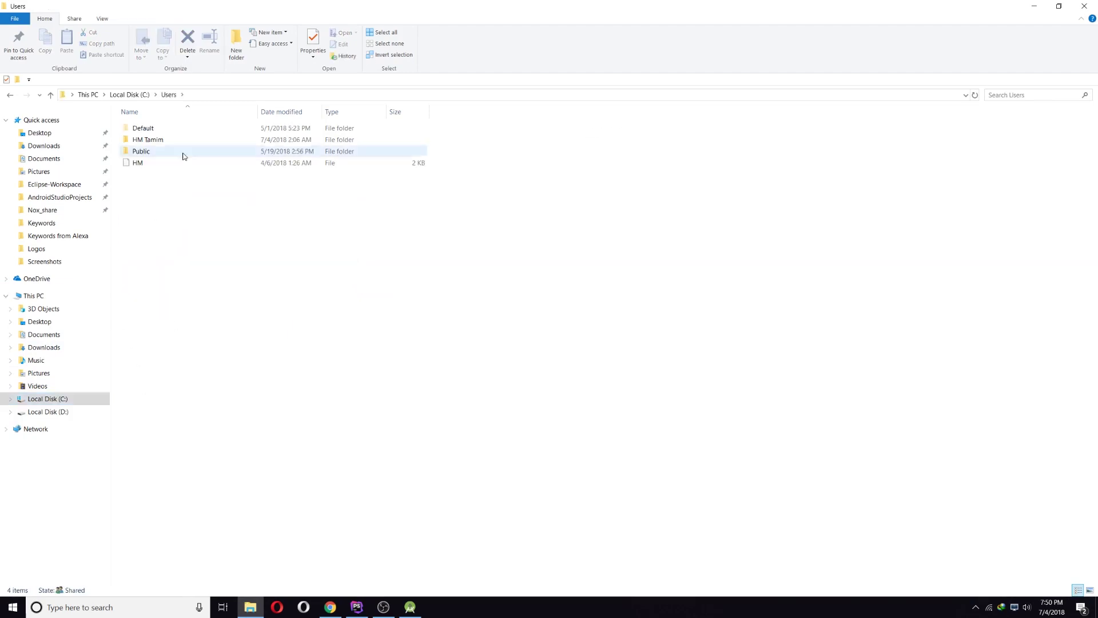
{"action": "double_click", "coordinate": [149, 140]}
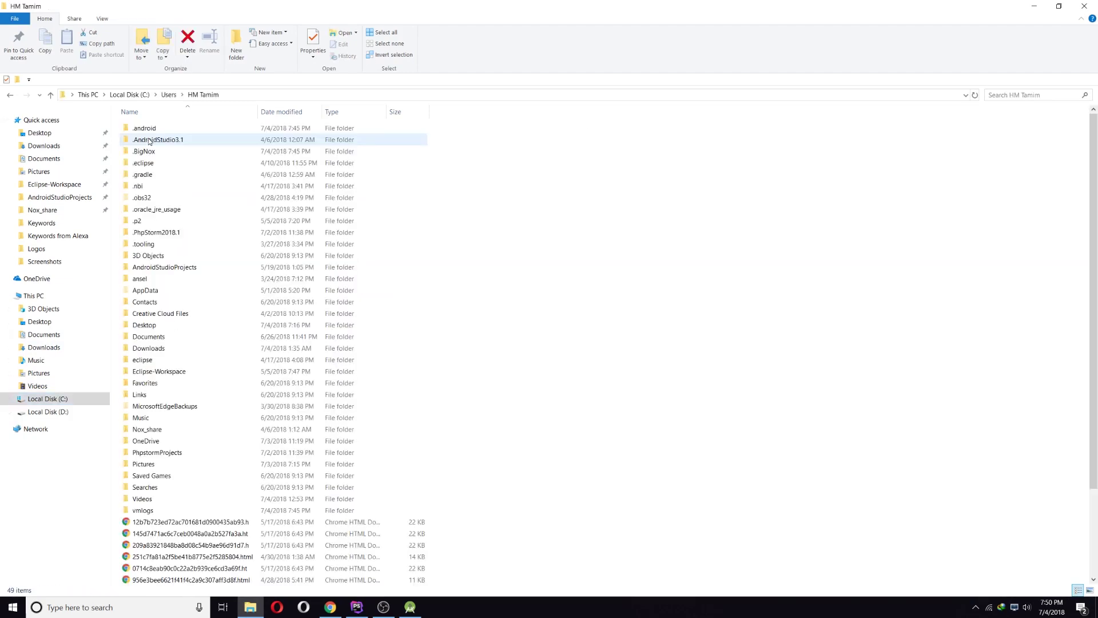
{"action": "double_click", "coordinate": [151, 292]}
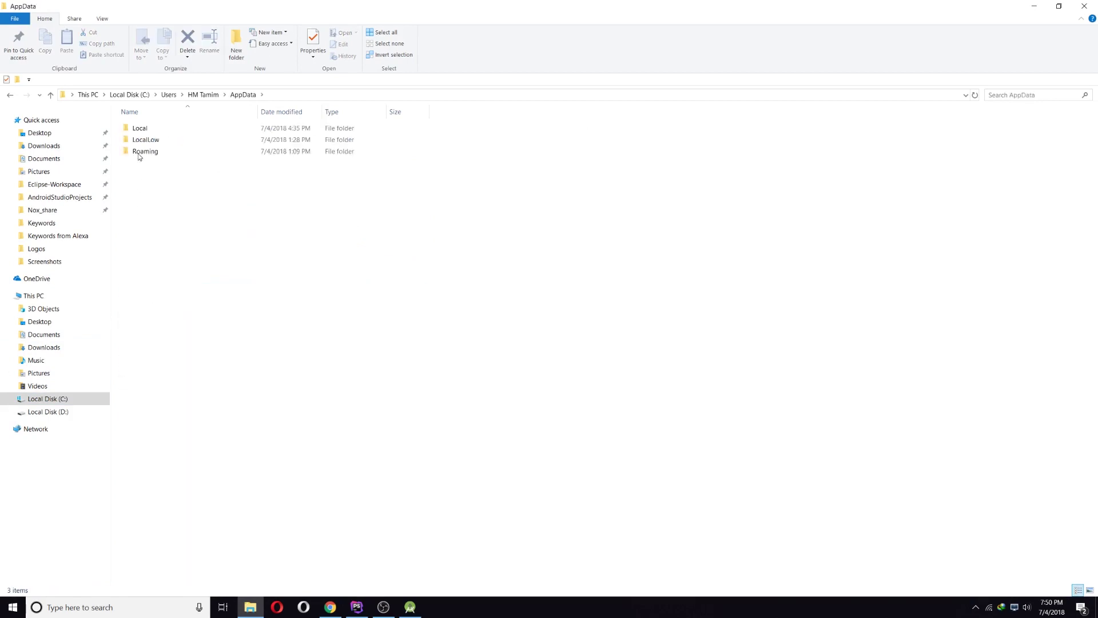
{"action": "double_click", "coordinate": [145, 133]}
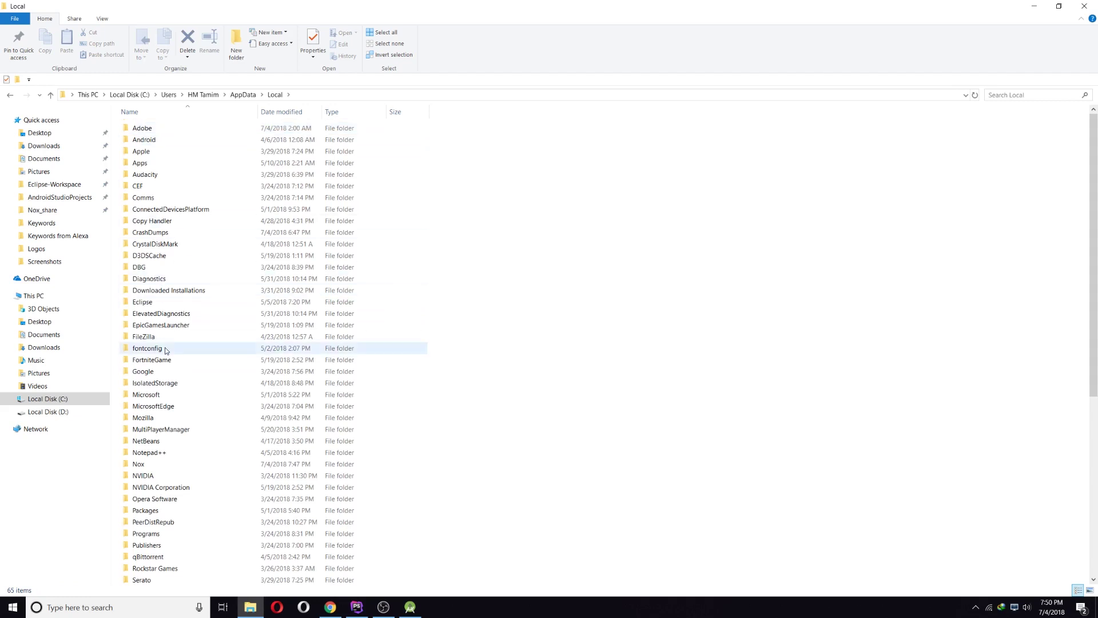
{"action": "double_click", "coordinate": [146, 137]}
{"action": "double_click", "coordinate": [144, 134]}
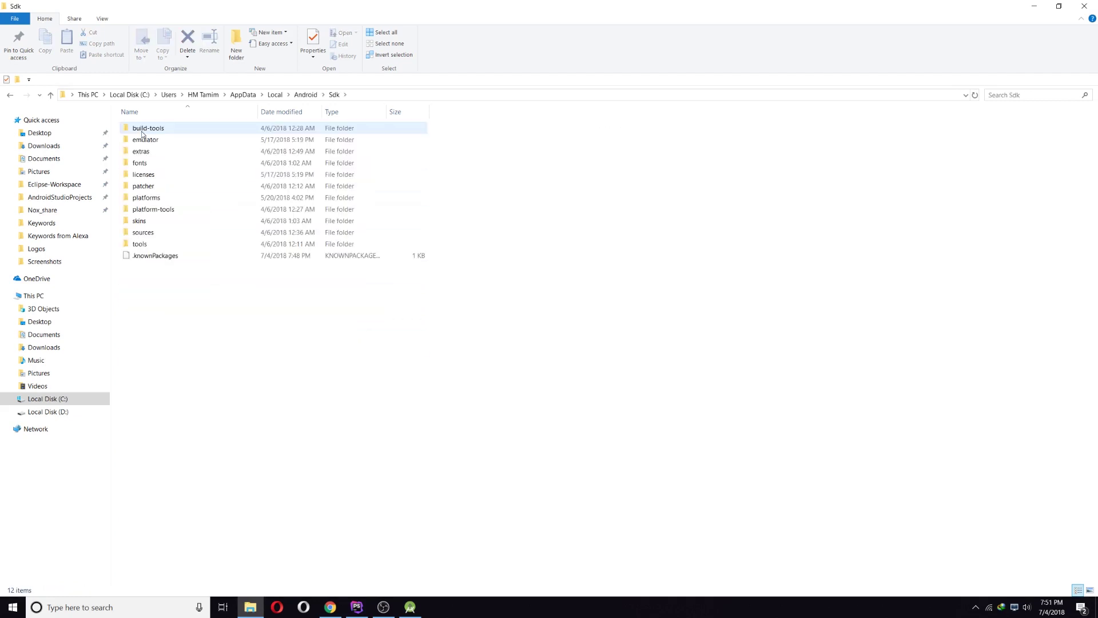
{"action": "double_click", "coordinate": [143, 212]}
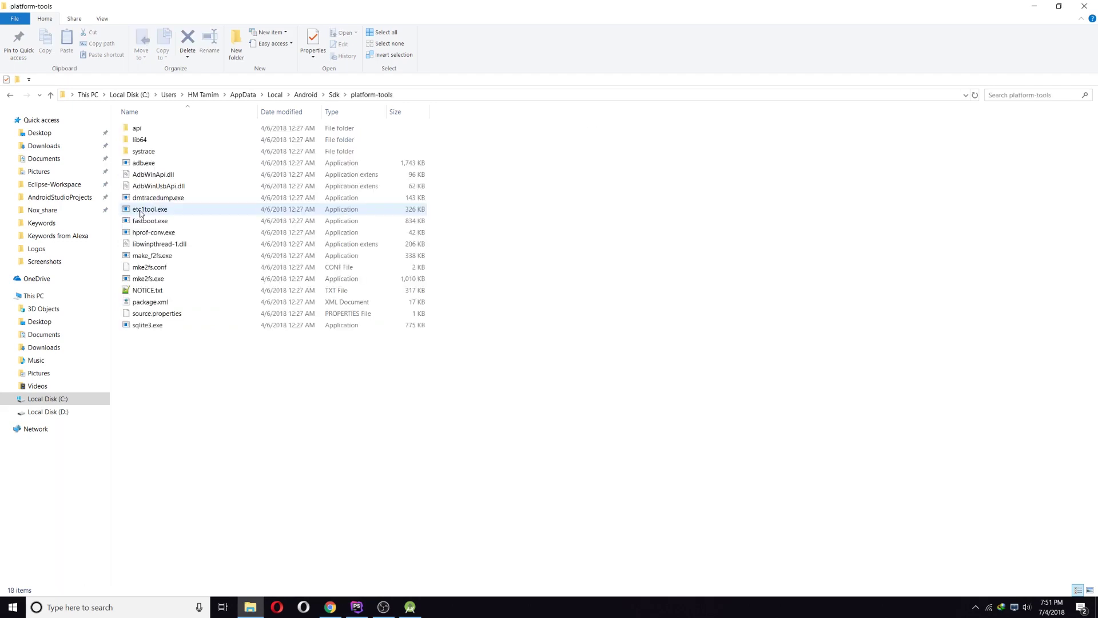
Step: Copy adb.exe, AdbWinApi.dll and AdbWinUsbApi.dll from the platform-tools folder
{"action": "left_click", "coordinate": [140, 164]}
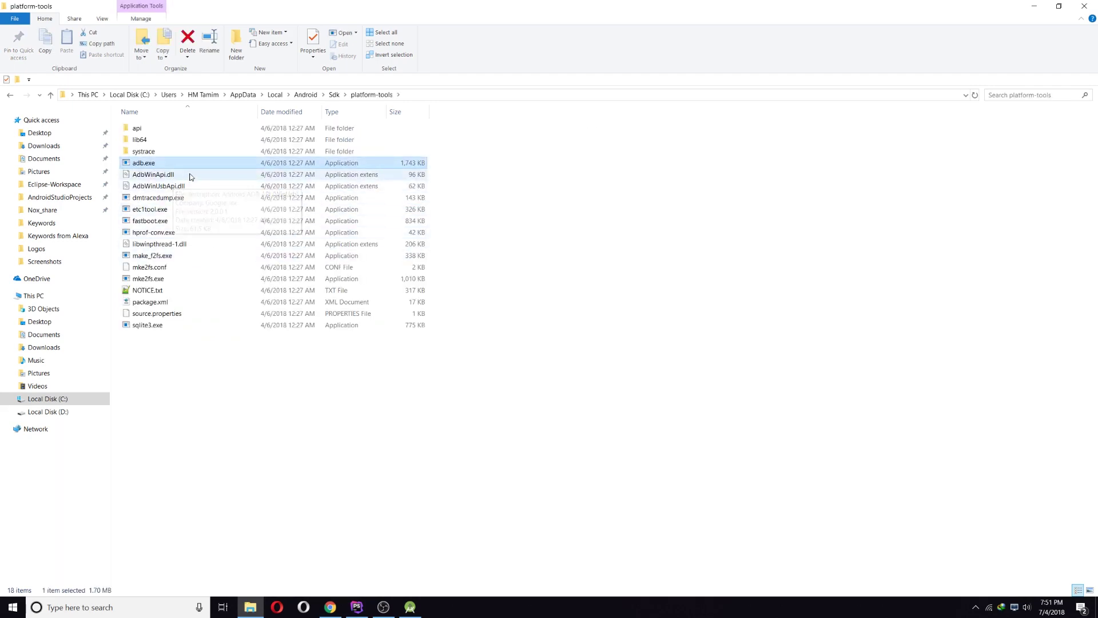
{"action": "left_click", "coordinate": [190, 175], "text": "ctrl"}
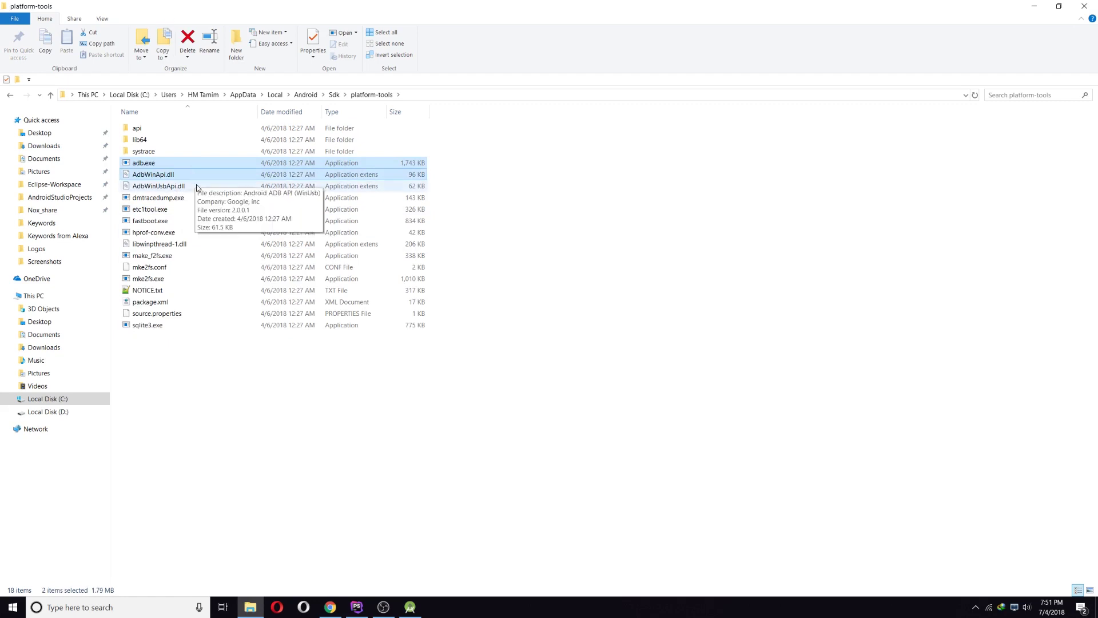
{"action": "left_click", "coordinate": [197, 186], "text": "ctrl"}
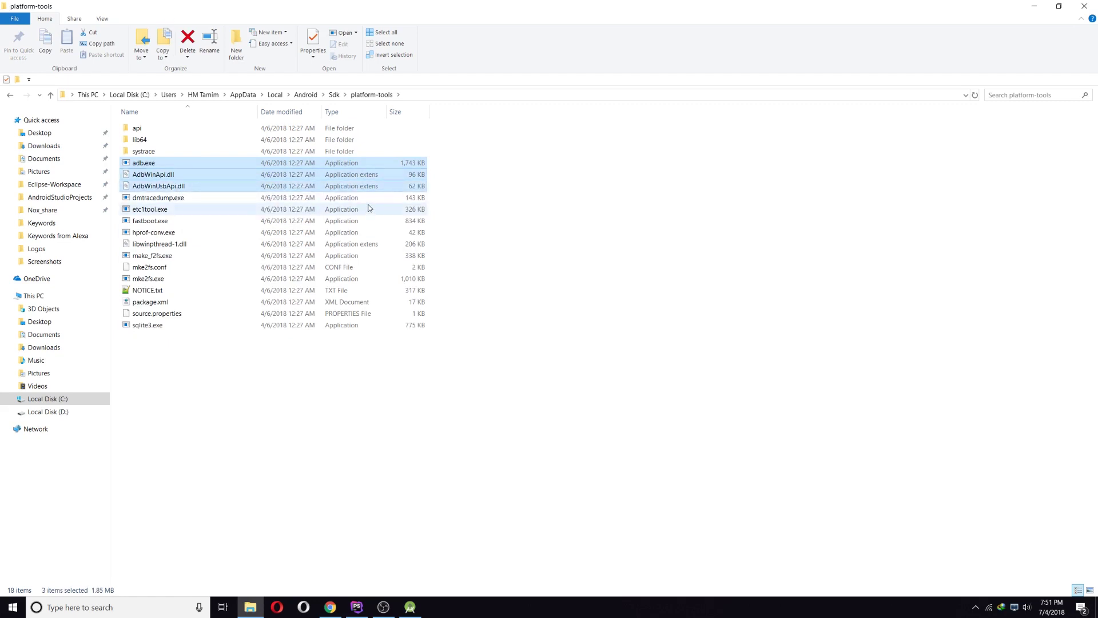
{"action": "key", "text": "ctrl+c"}
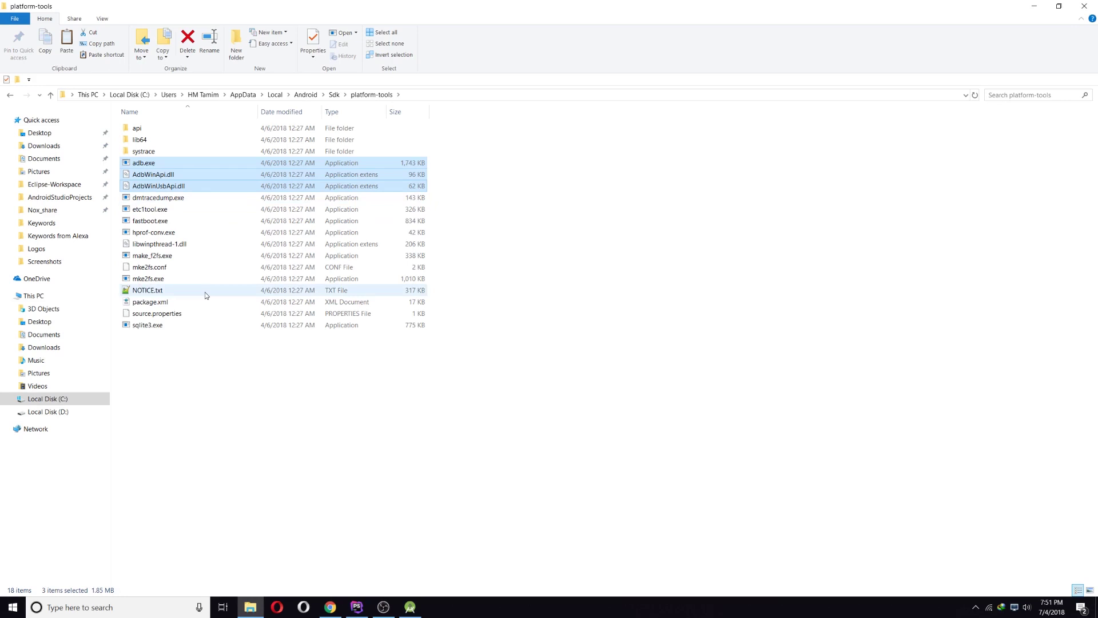
Step: Paste the copied ADB files into C:\Program Files\Nox\bin, replacing the files with the same names
{"action": "left_click", "coordinate": [57, 401]}
{"action": "left_click", "coordinate": [139, 189]}
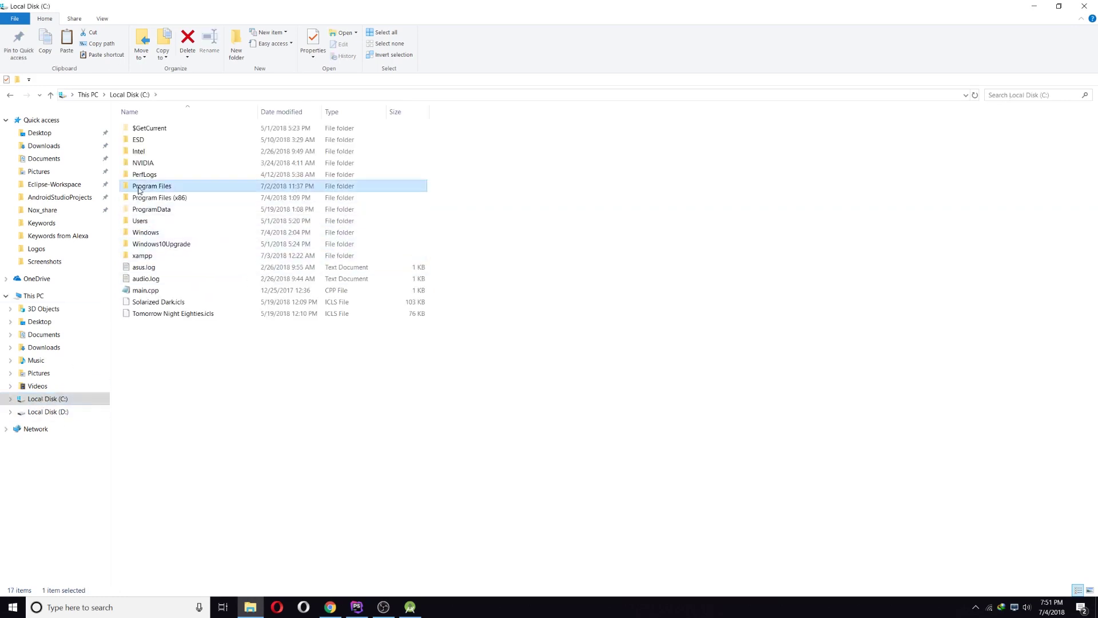
{"action": "double_click", "coordinate": [140, 189]}
{"action": "left_click", "coordinate": [139, 373]}
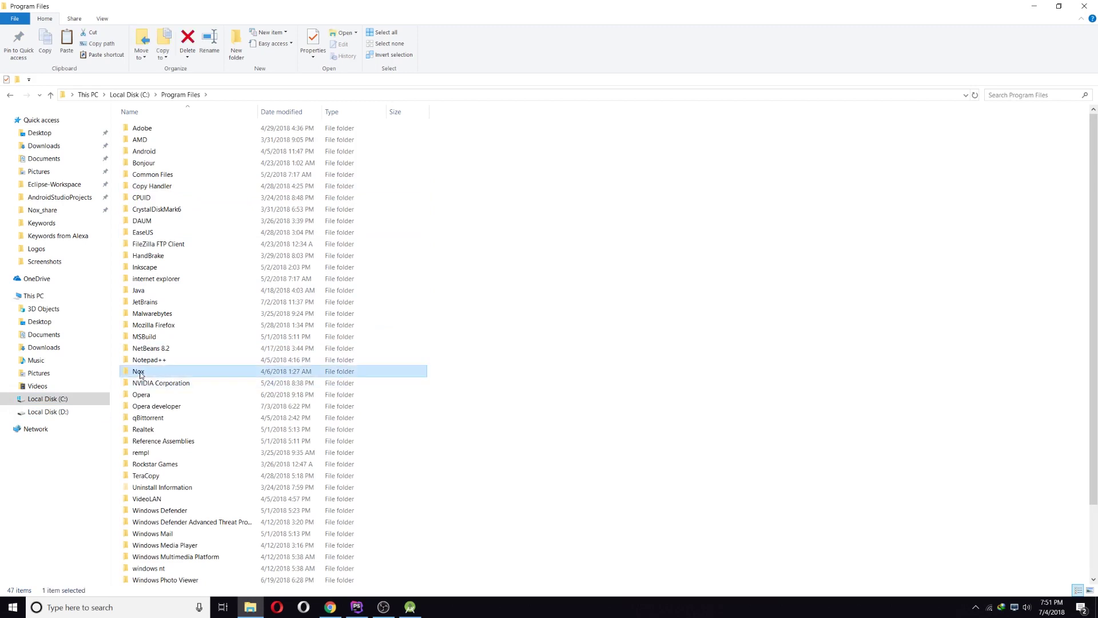
{"action": "double_click", "coordinate": [140, 373]}
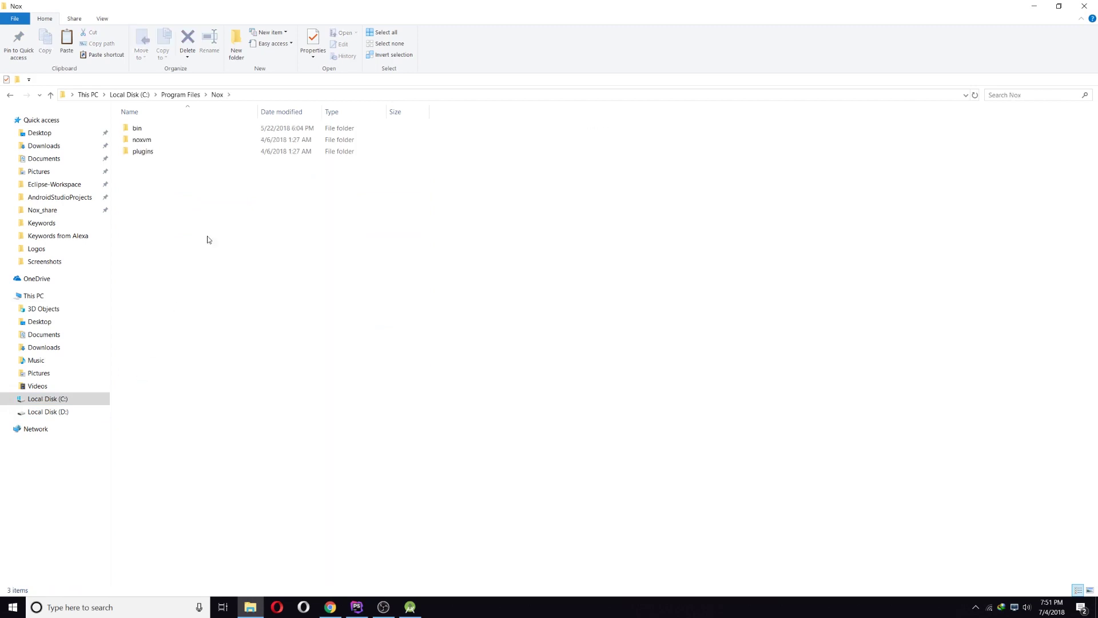
{"action": "double_click", "coordinate": [143, 128]}
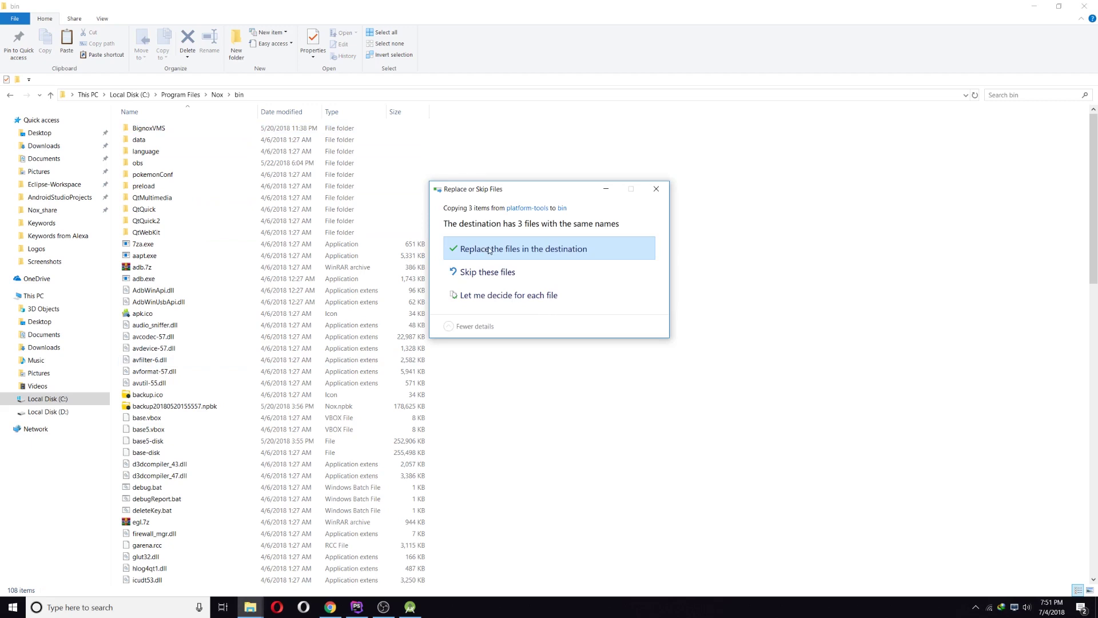
{"action": "left_click", "coordinate": [487, 250]}
{"action": "left_click", "coordinate": [574, 430]}
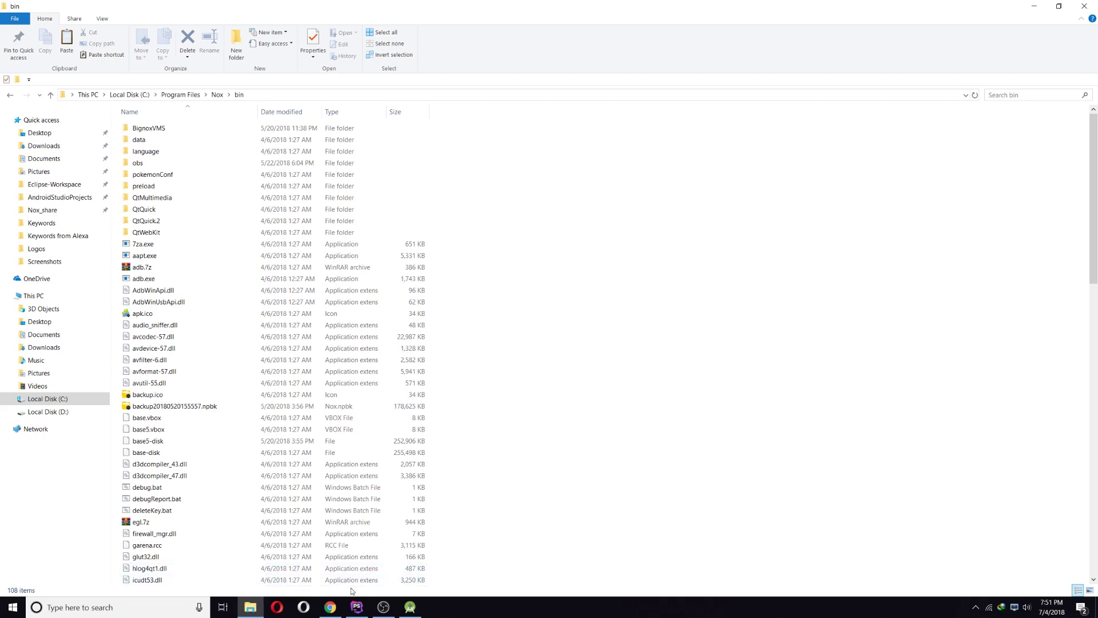
Step: Switch to Android Studio, run the app to bring up the deployment target selection, and launch NoxPlayer
{"action": "left_click", "coordinate": [408, 607]}
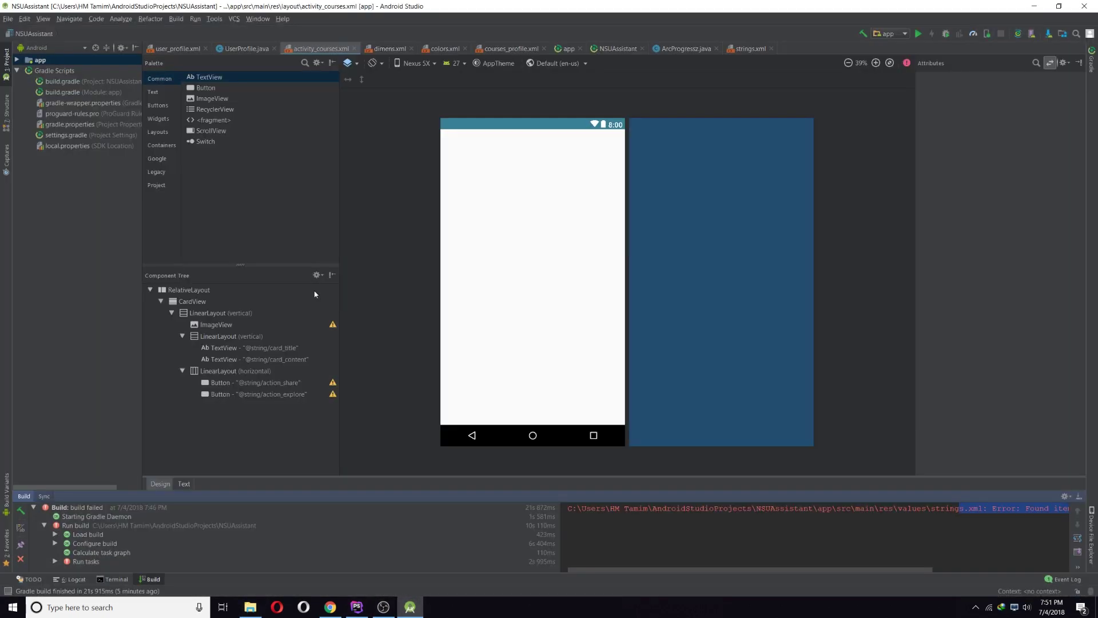
{"action": "left_click", "coordinate": [195, 18]}
{"action": "left_click", "coordinate": [217, 28]}
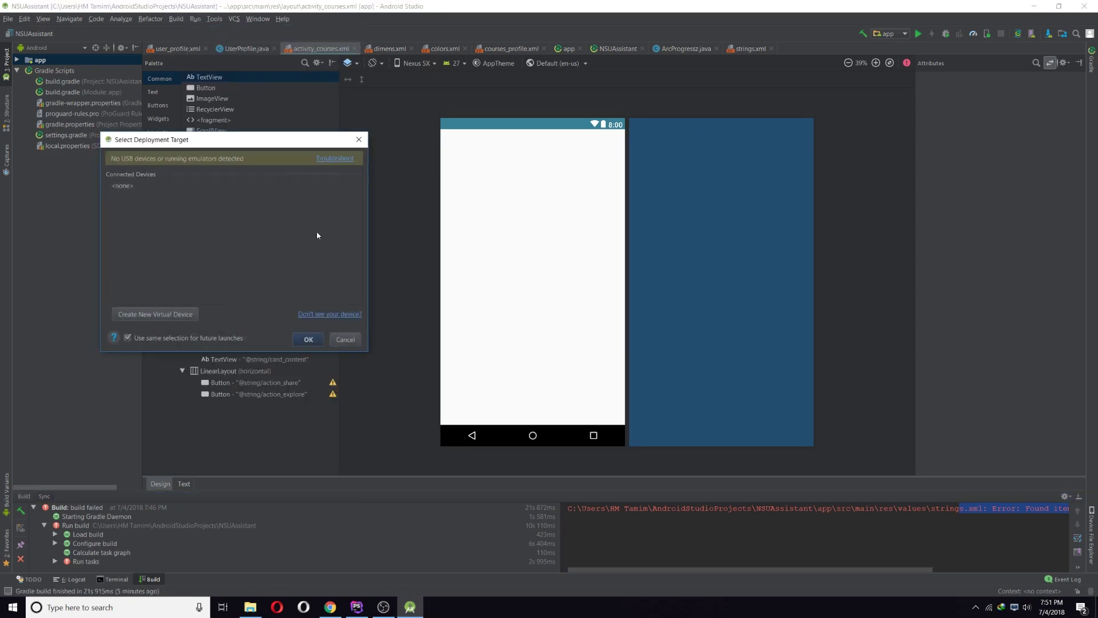
{"action": "left_click", "coordinate": [12, 607]}
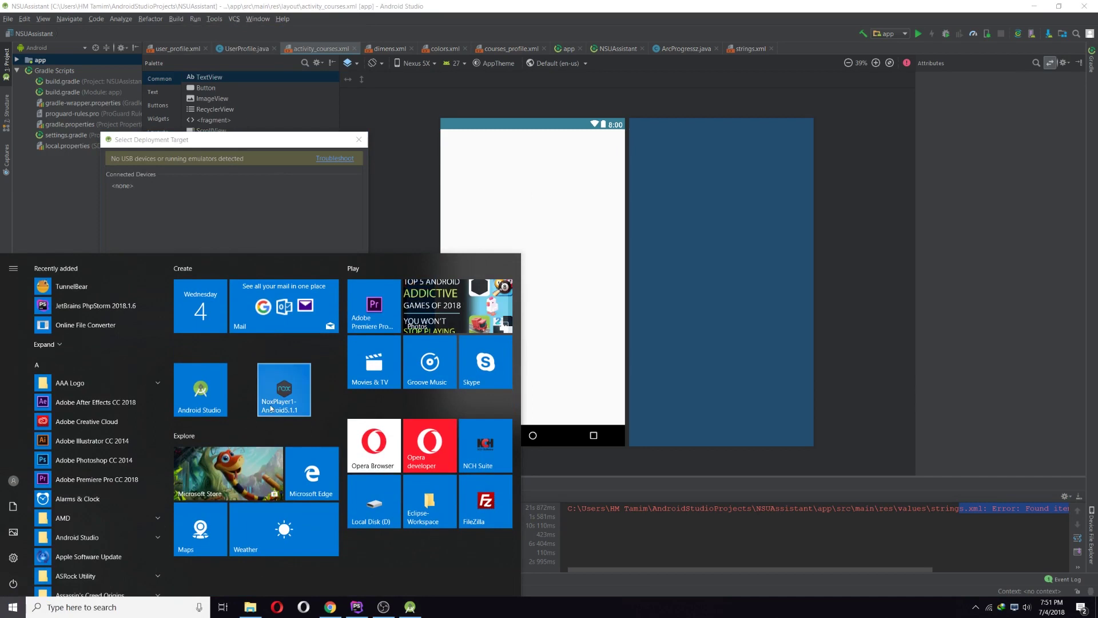
{"action": "left_click", "coordinate": [286, 391]}
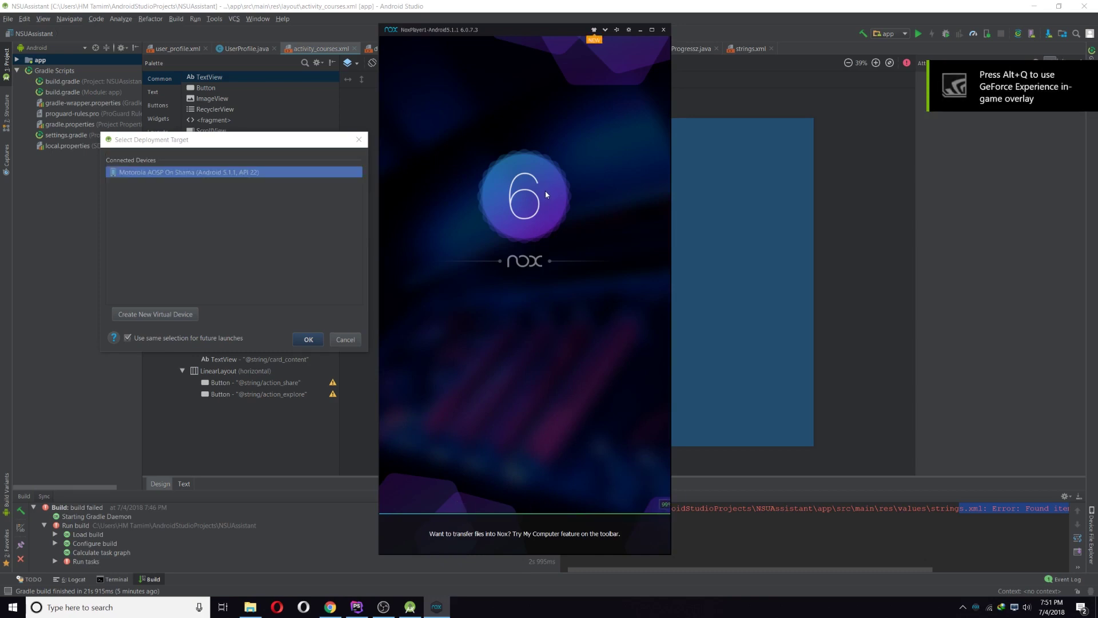
Step: Cancel the deployment target selection and minimize Android Studio
{"action": "left_click", "coordinate": [229, 189]}
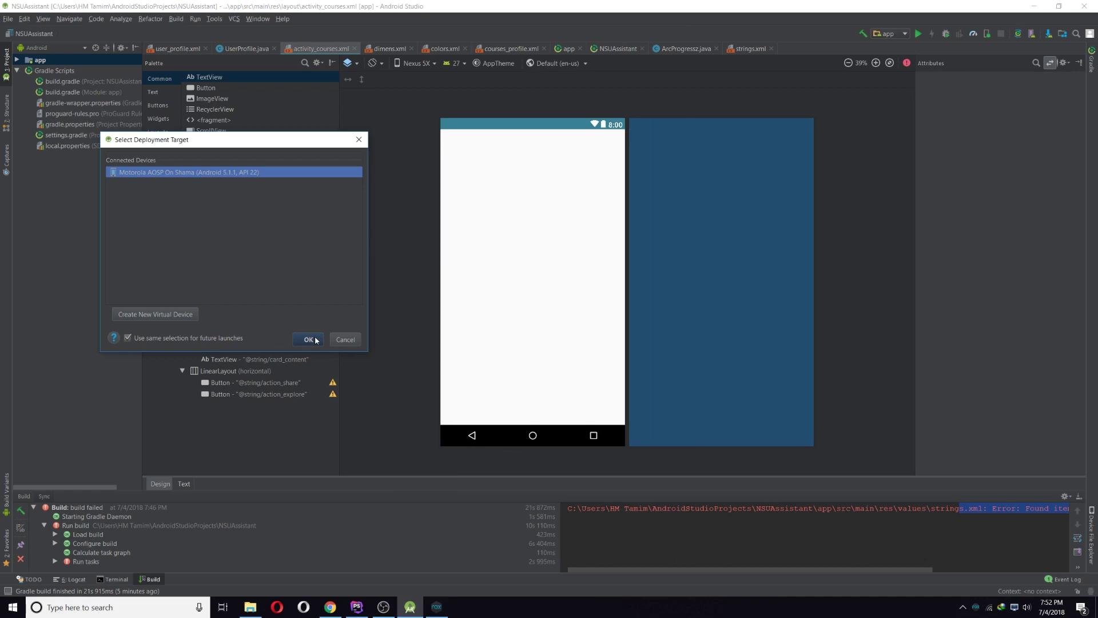
{"action": "left_click", "coordinate": [352, 339]}
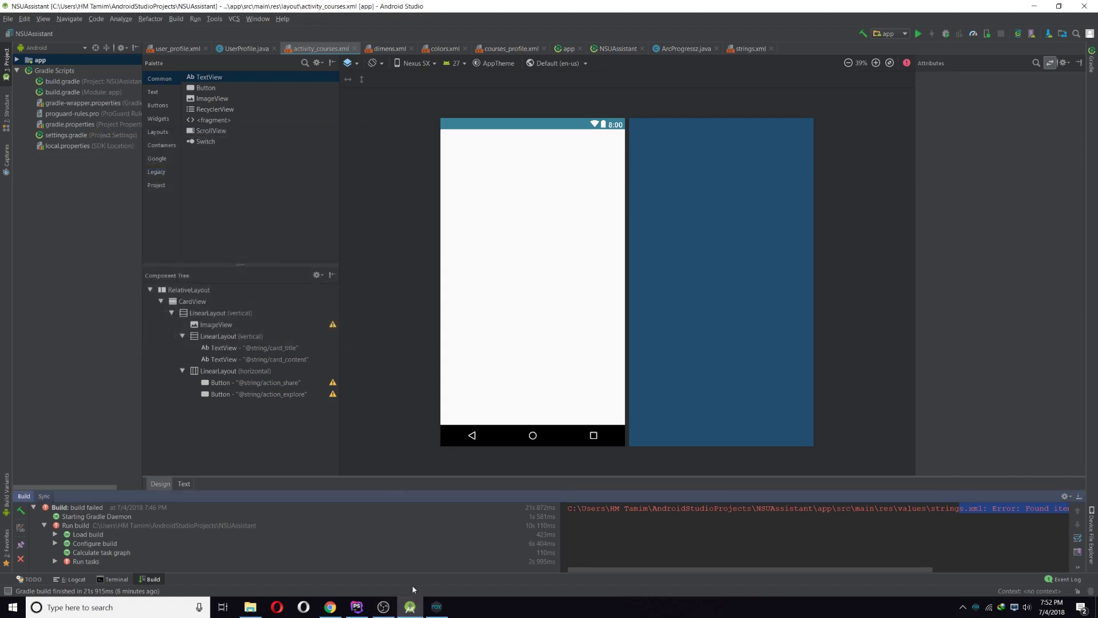
{"action": "left_click", "coordinate": [410, 607]}
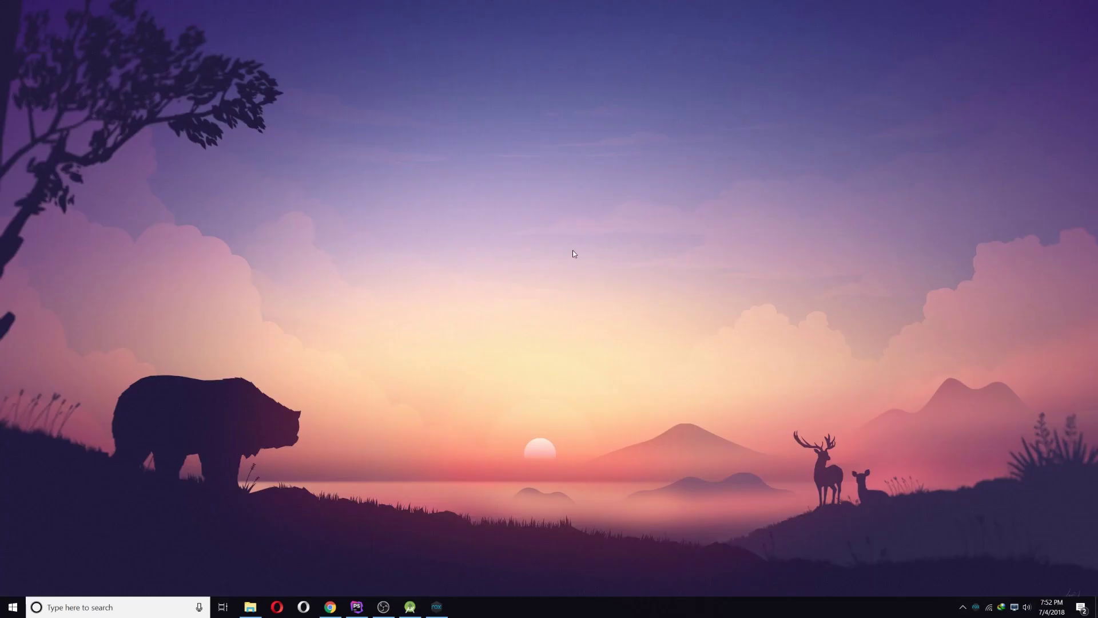